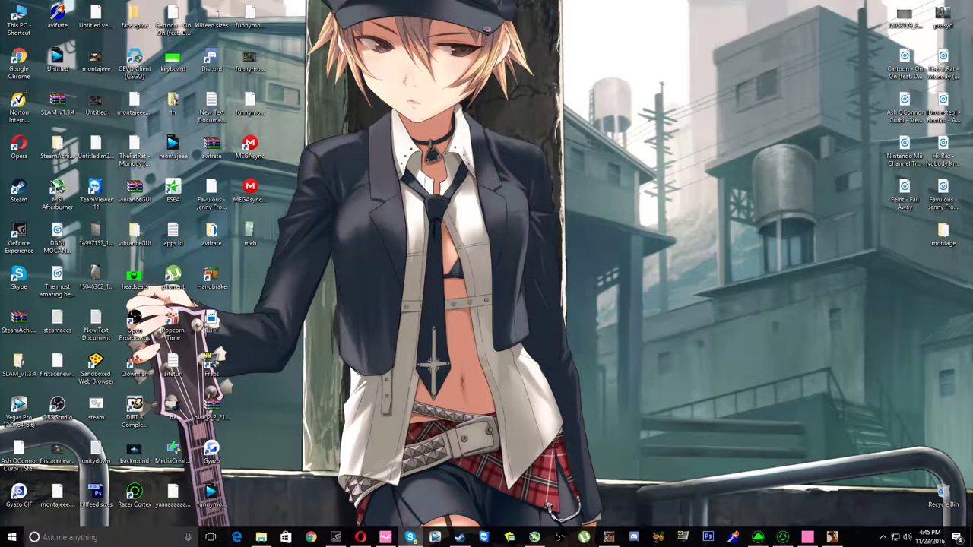
right_click(544, 163)
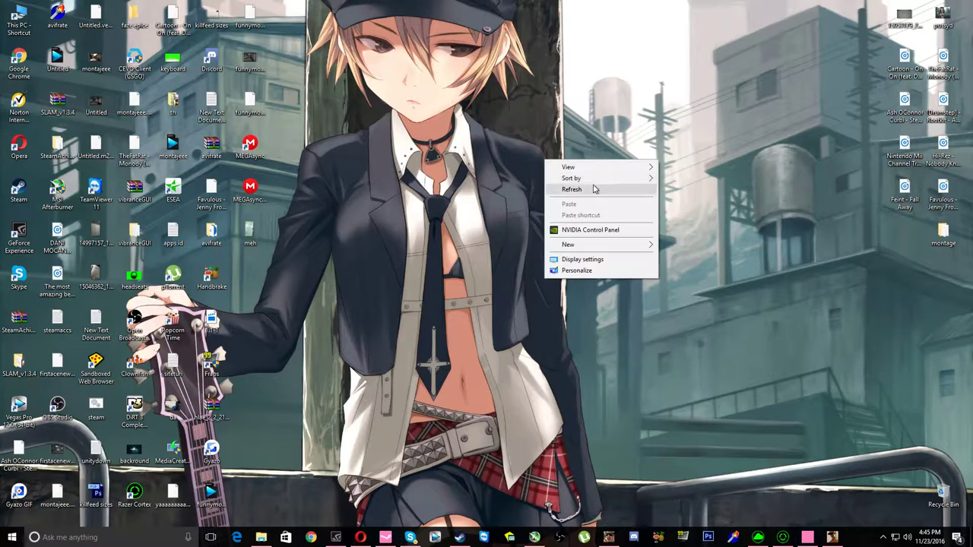
click(597, 189)
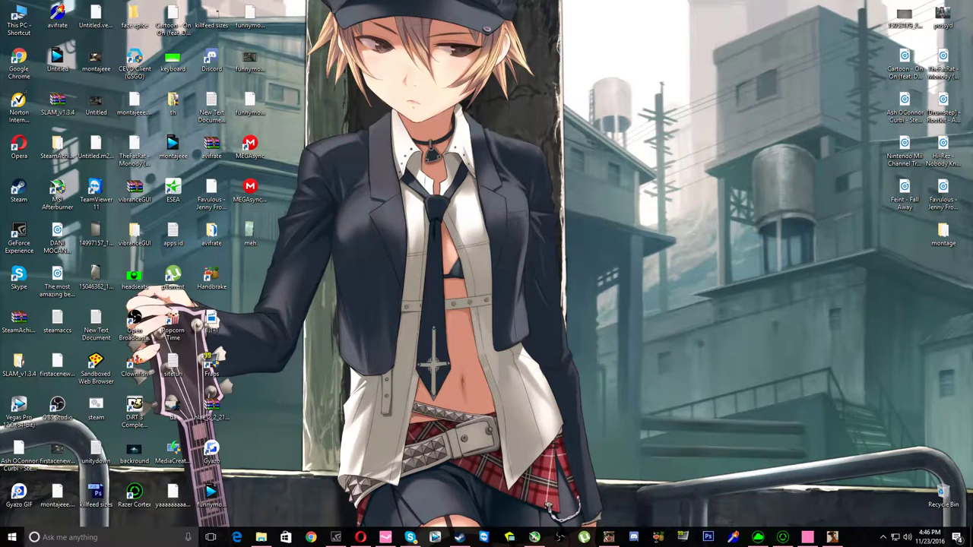
right_click(514, 230)
click(540, 261)
drag(490, 61, 602, 182)
View the contents of the montage folder on the desktop and close it
double_click(951, 238)
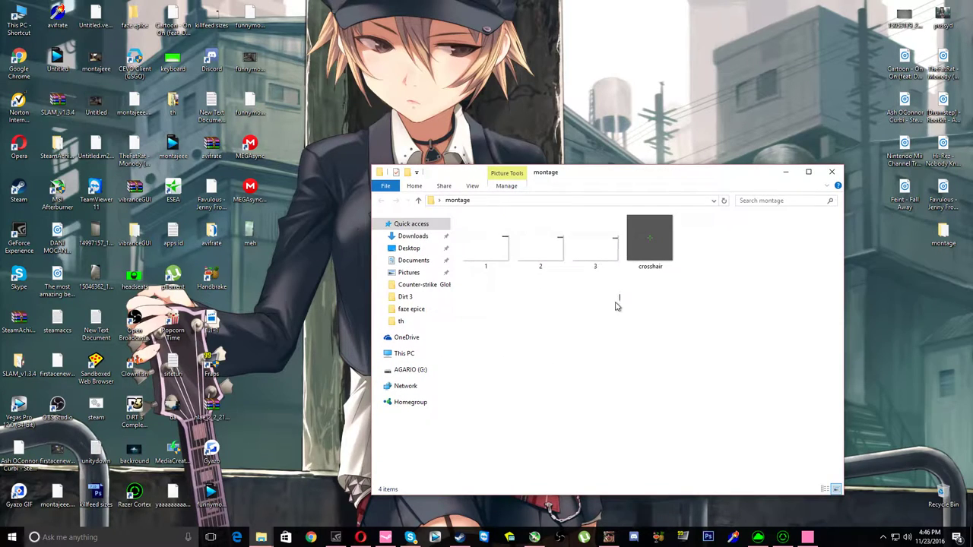
drag(616, 304, 460, 207)
click(829, 177)
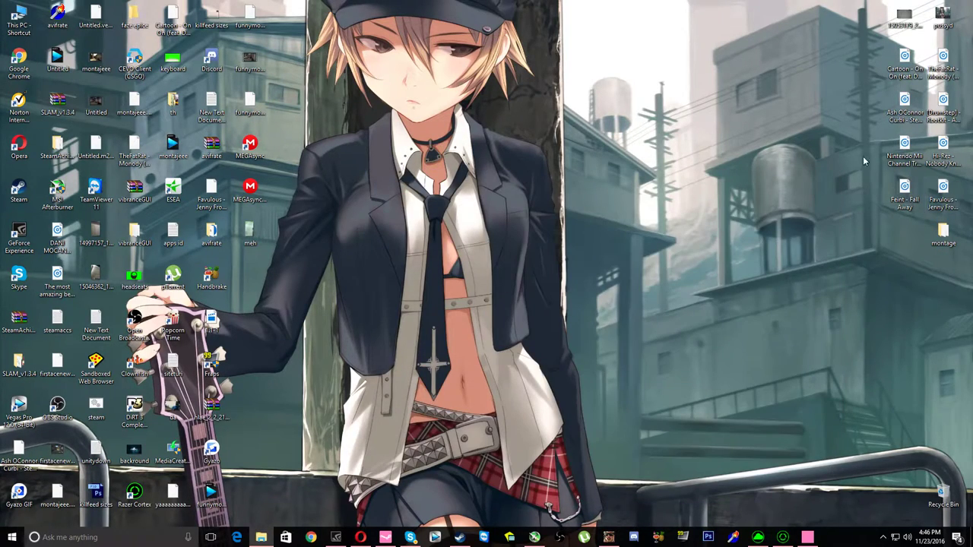
right_click(411, 89)
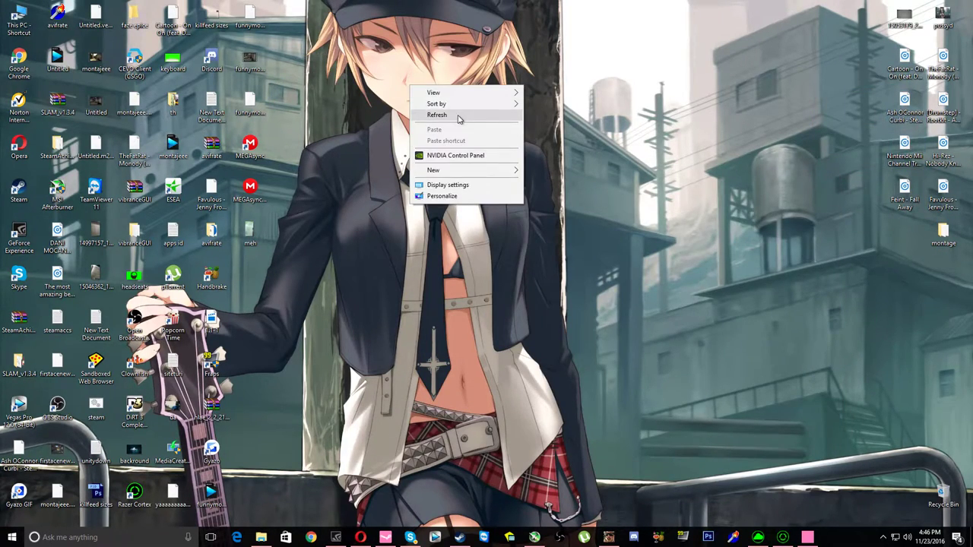
click(458, 119)
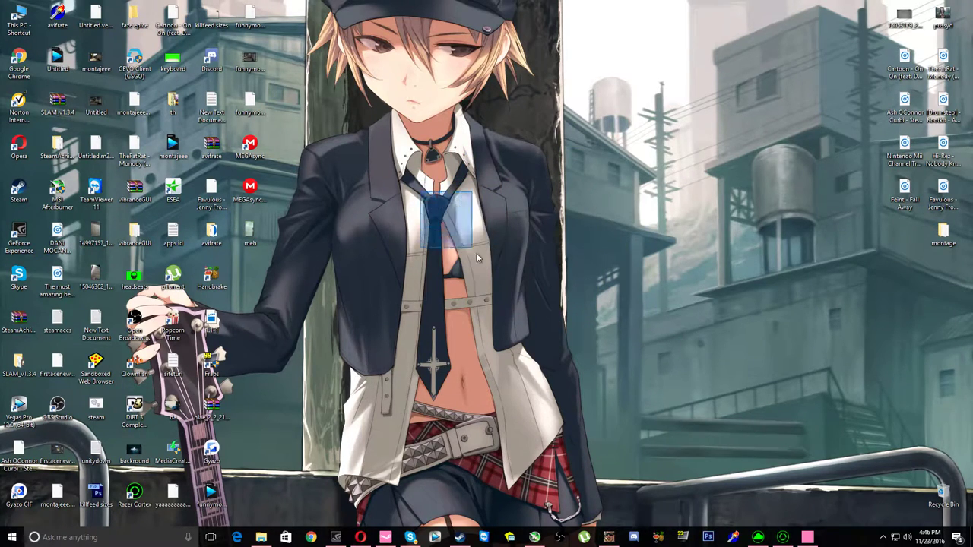
drag(454, 394, 343, 153)
right_click(462, 282)
click(490, 310)
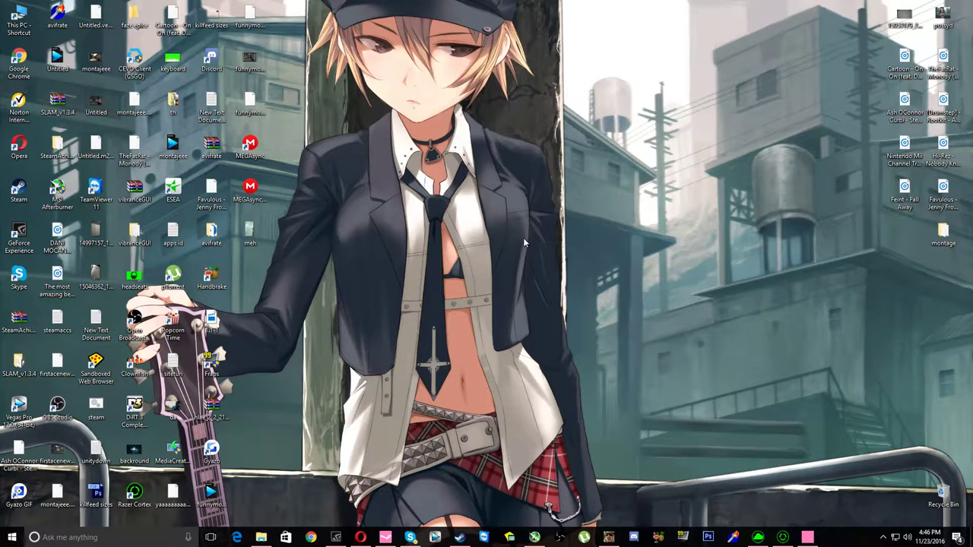
drag(409, 190, 457, 402)
drag(457, 401, 411, 189)
drag(350, 129, 461, 402)
right_click(393, 167)
click(416, 196)
drag(461, 402, 474, 312)
drag(450, 398, 417, 197)
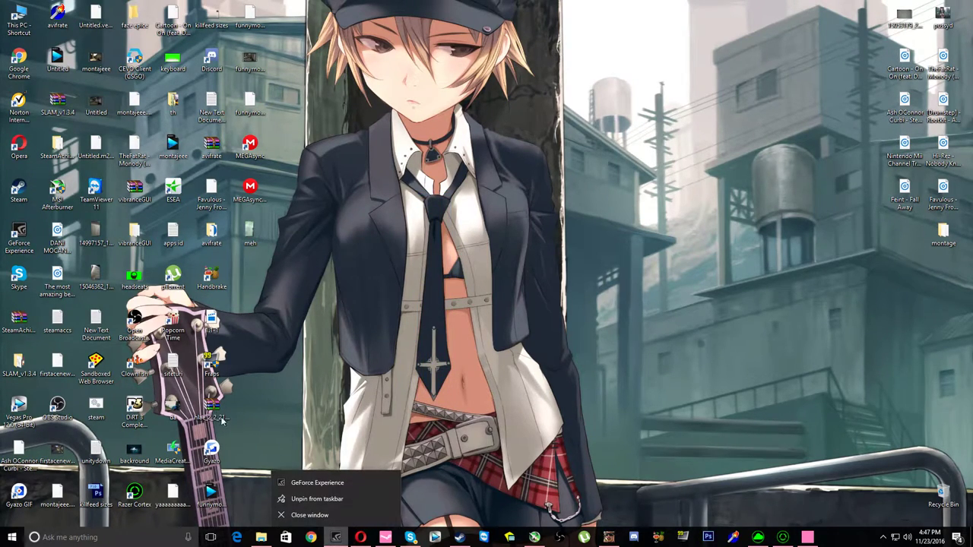
right_click(368, 340)
click(426, 374)
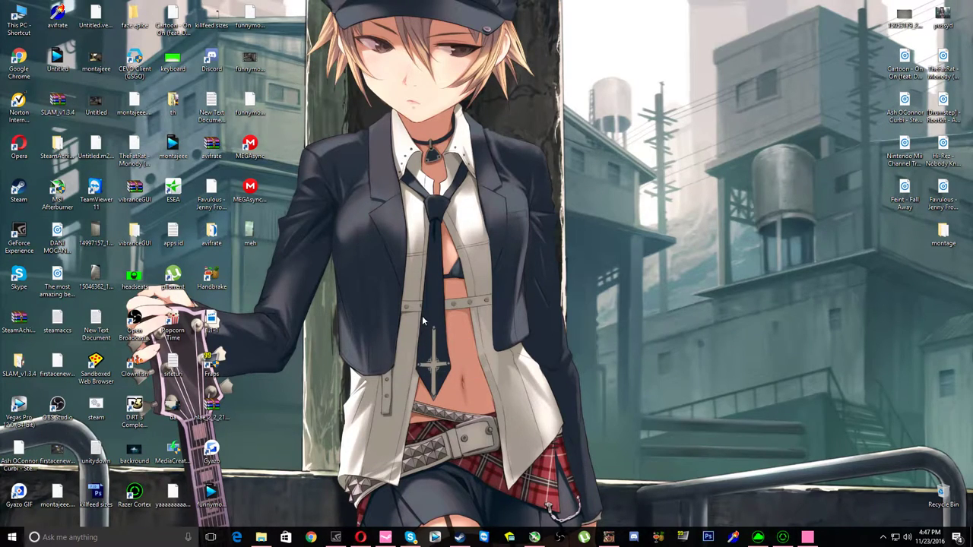
Open the properties of Local Disk (C:) from This PC and show its error-checking and optimization tools
double_click(19, 19)
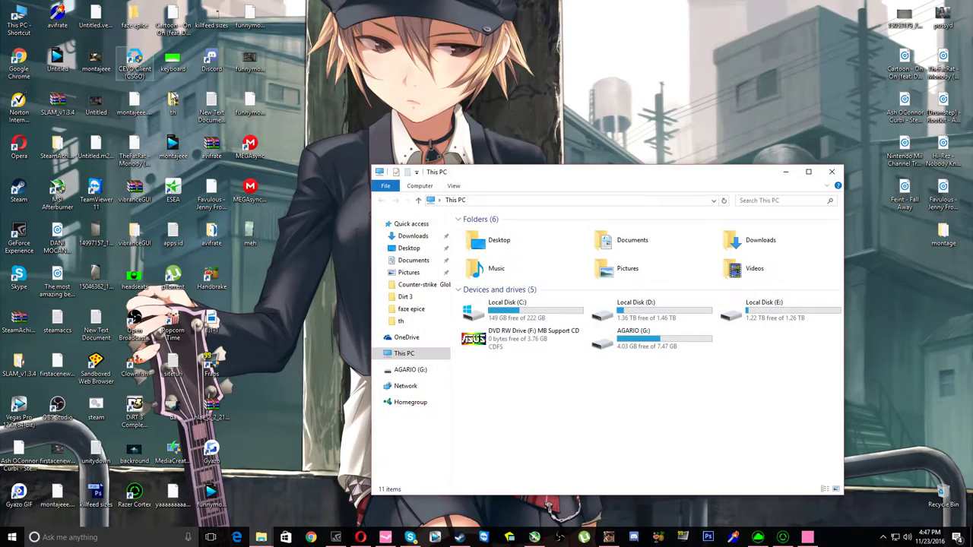
drag(522, 178, 419, 154)
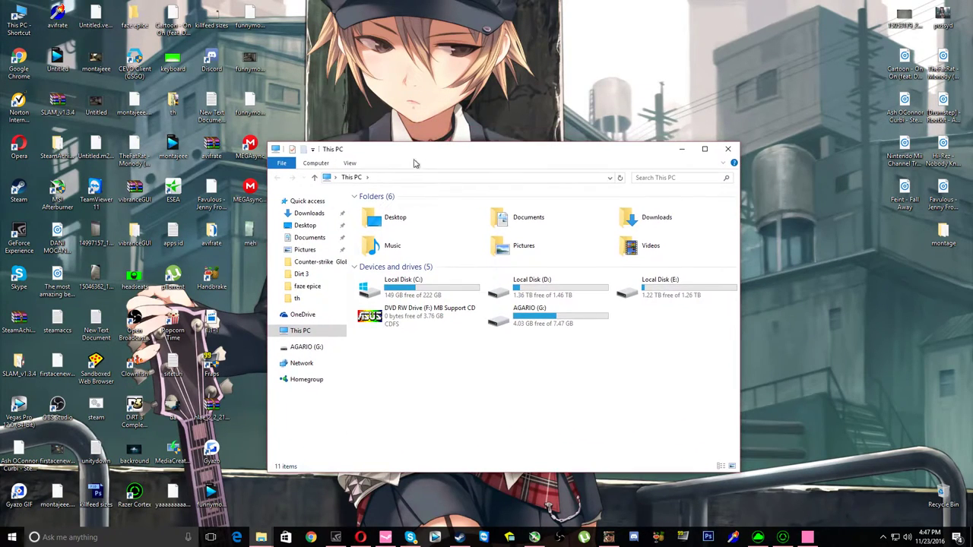
right_click(417, 297)
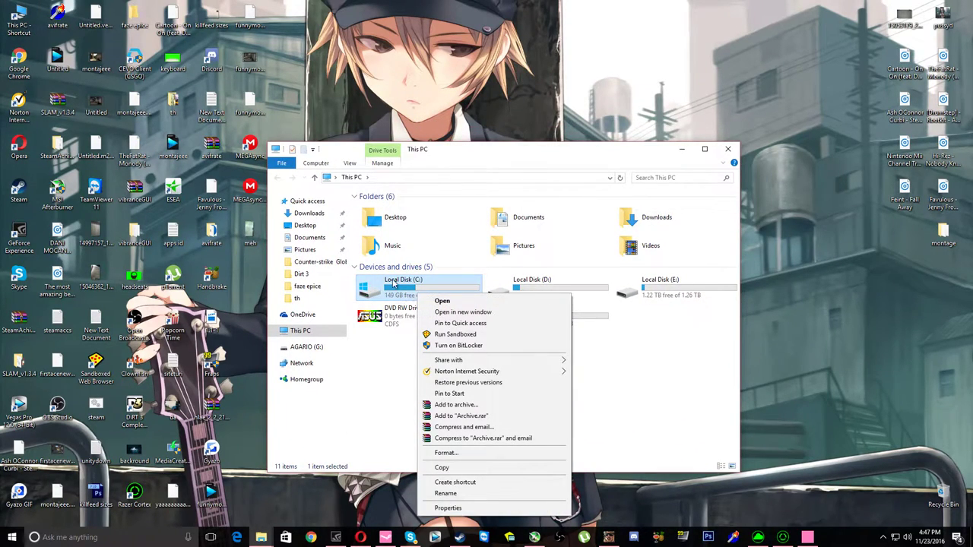
click(402, 342)
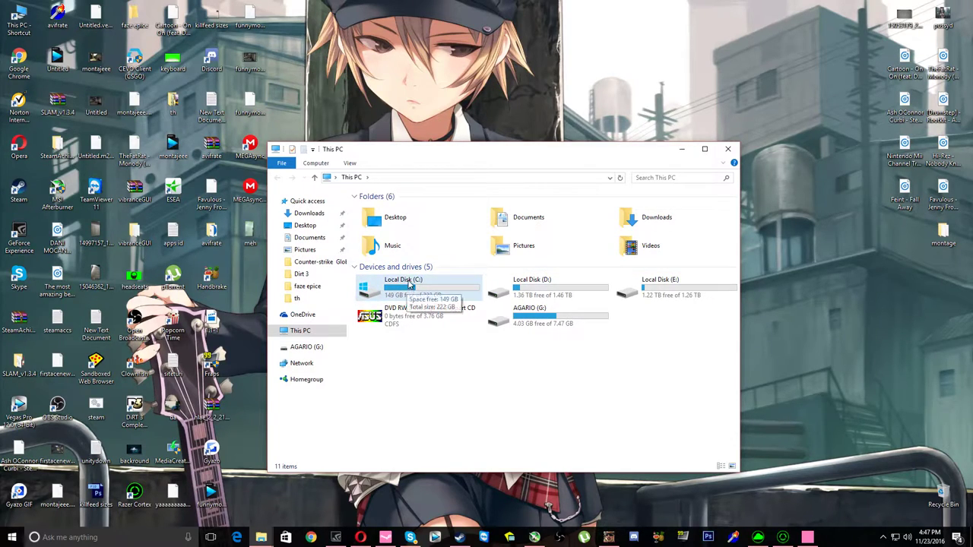
right_click(409, 283)
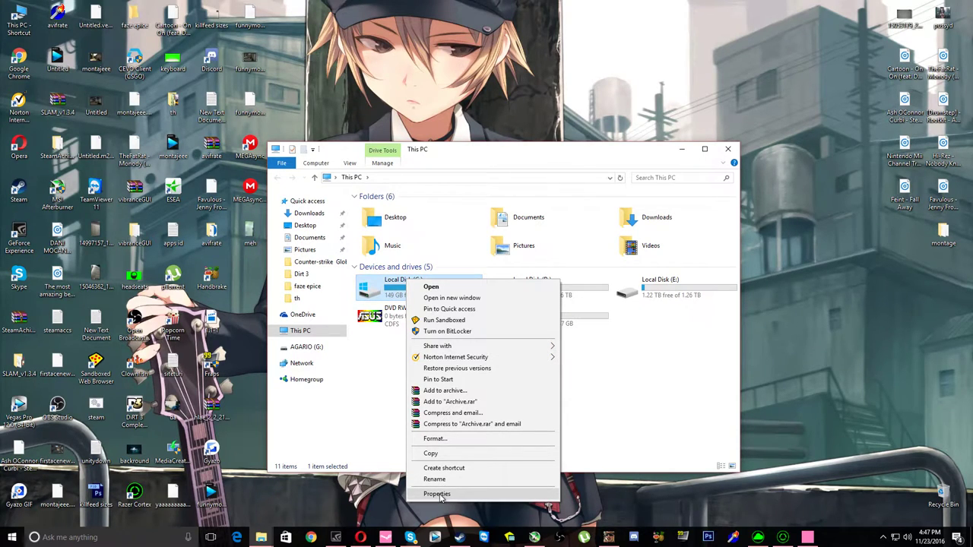
click(440, 495)
drag(485, 281, 445, 204)
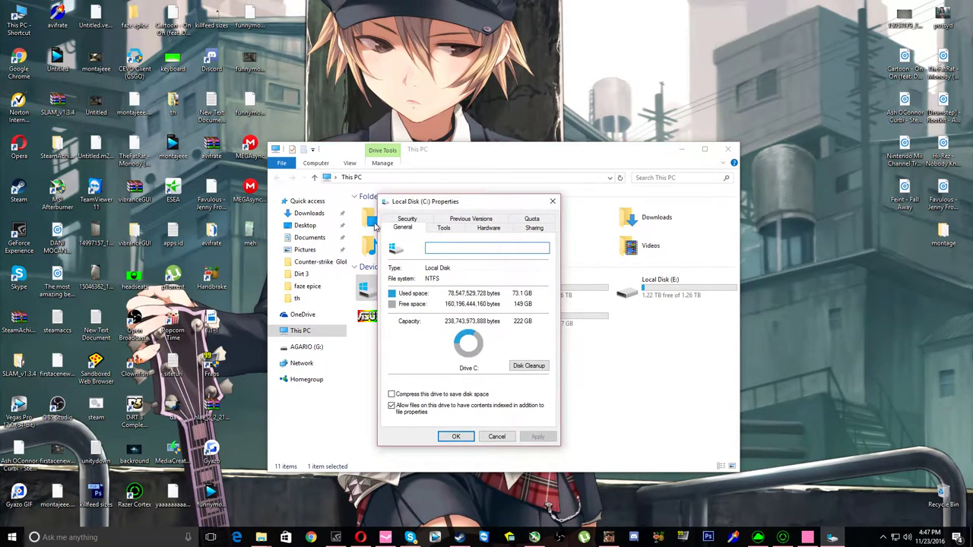
click(443, 230)
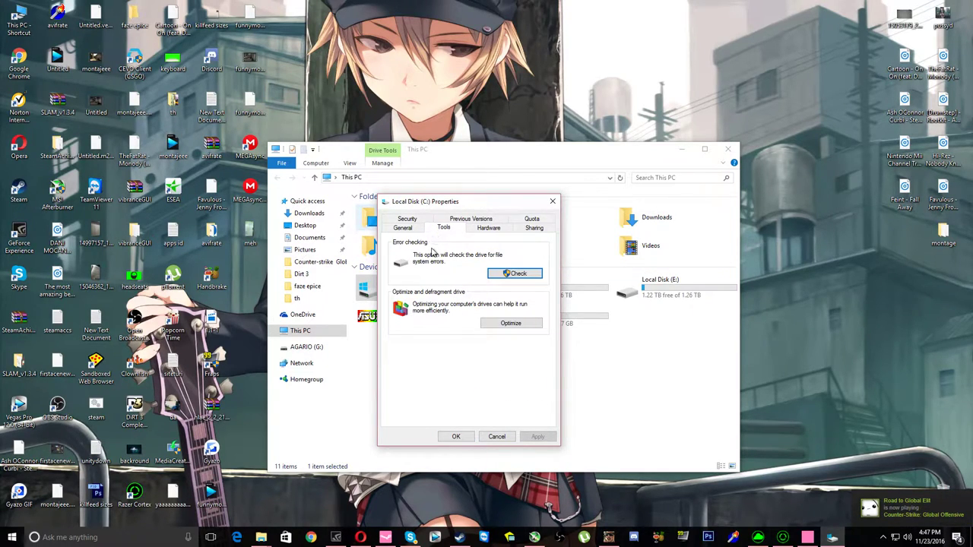
Open the drive optimizer and try to optimize the first unnamed solid state volume listed below AGARIO (G:)
click(520, 328)
mouse_move(496, 158)
mouse_down()
mouse_move(458, 174)
mouse_move(481, 165)
mouse_up()
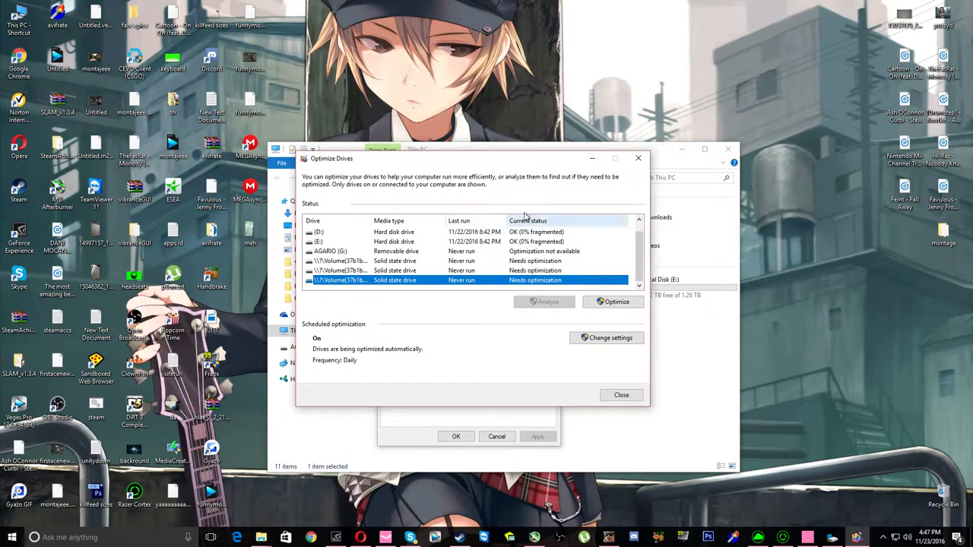
drag(474, 159, 486, 175)
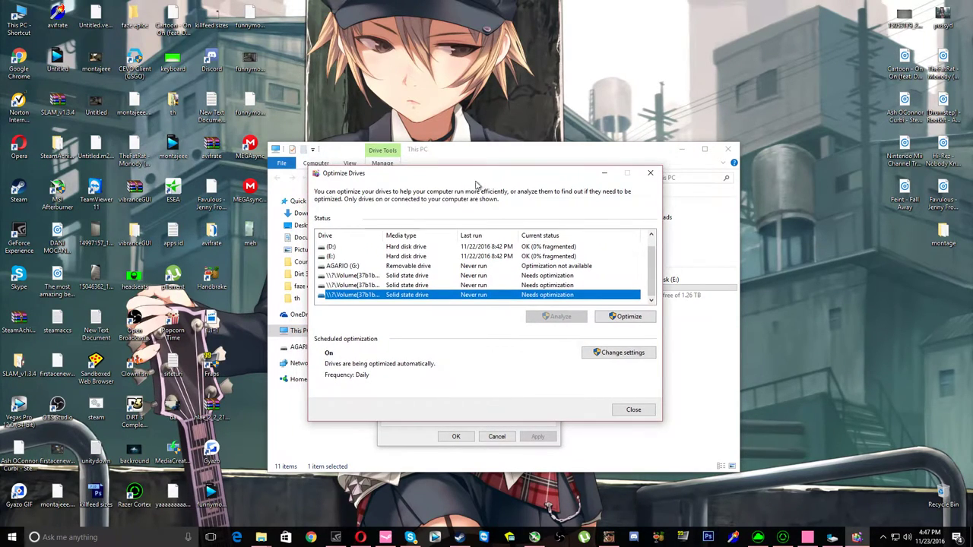
click(338, 248)
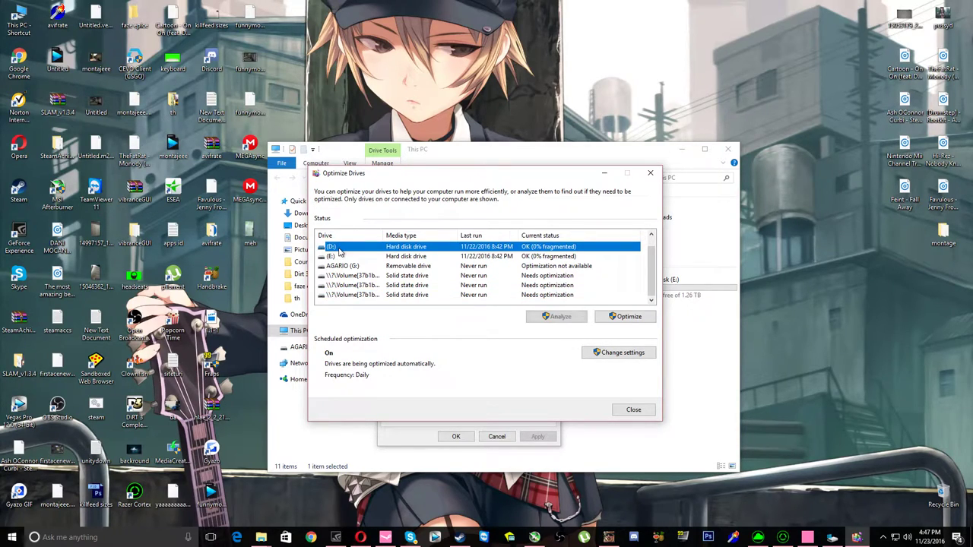
click(428, 277)
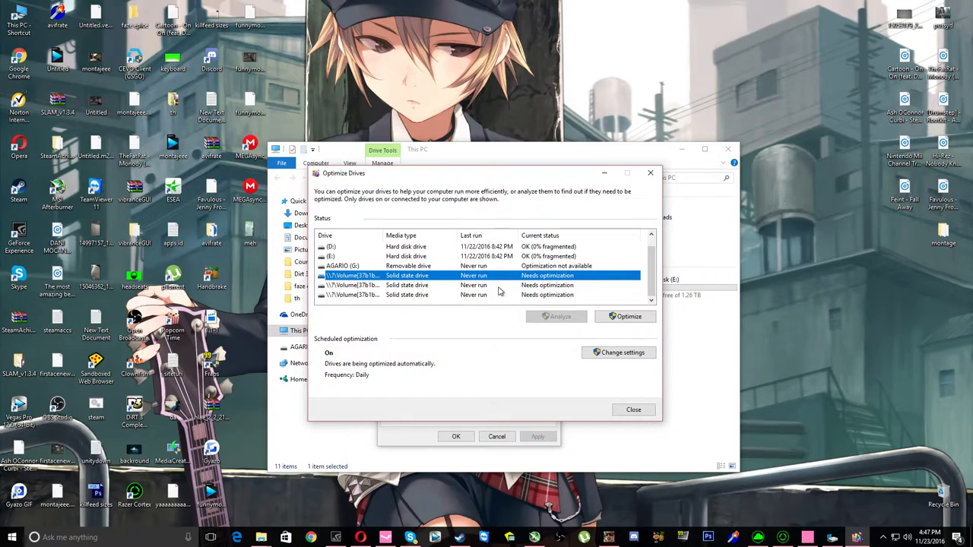
click(625, 317)
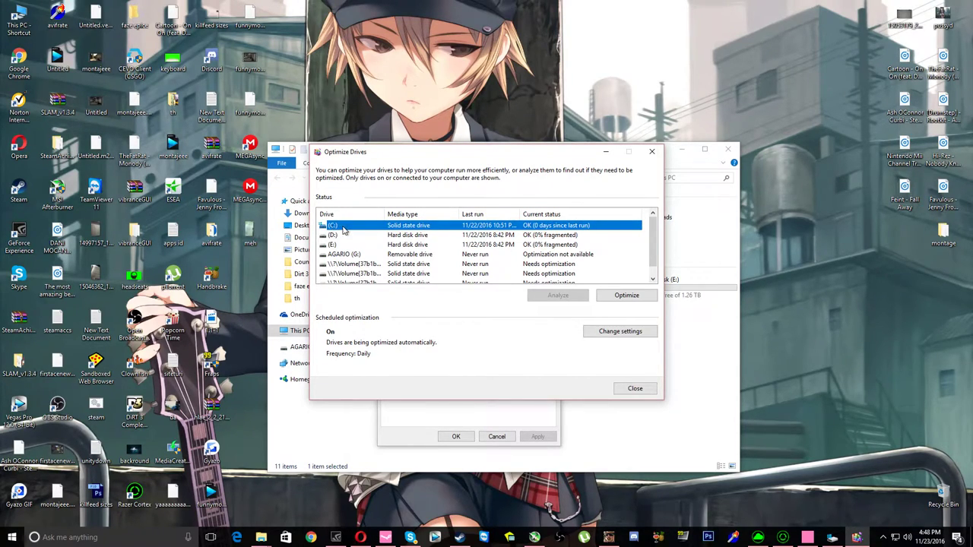
Optimize the C: solid state drive, running the optimization a second time once it finishes
click(625, 295)
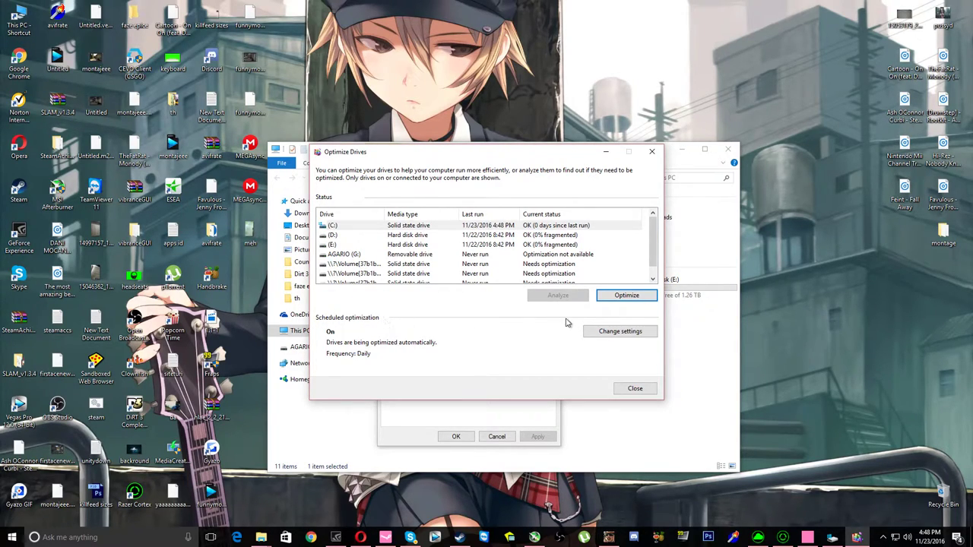
click(608, 303)
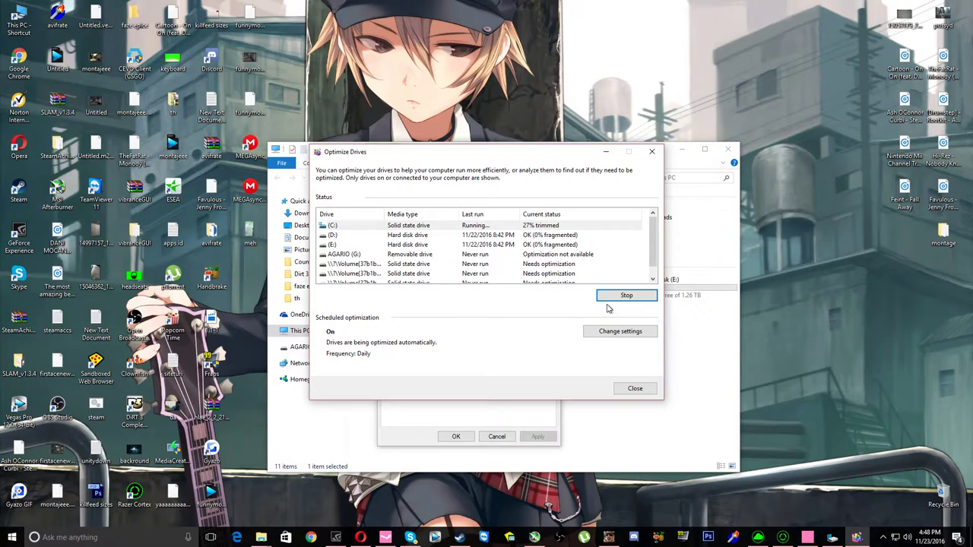
Set drive optimization to run on a schedule with a Daily frequency and apply the settings
click(607, 333)
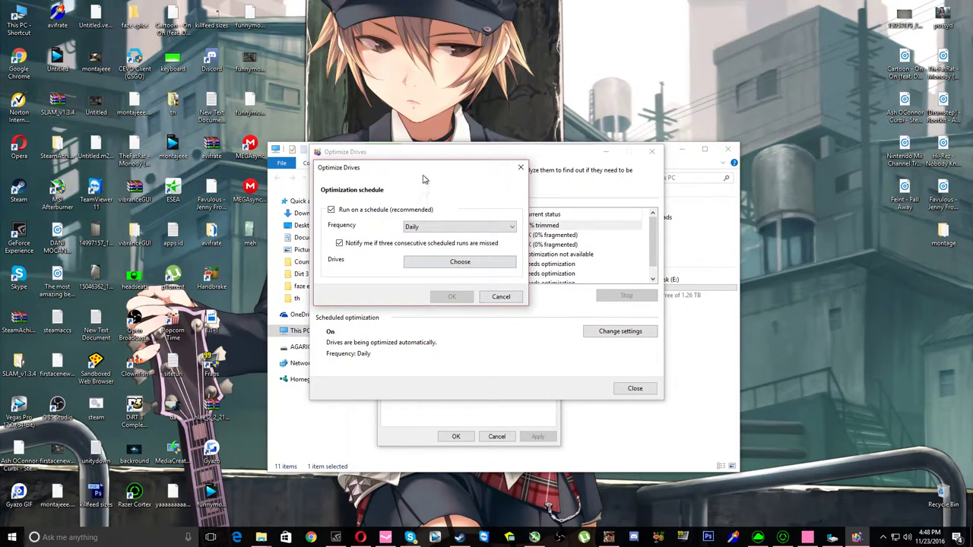
drag(450, 171, 520, 224)
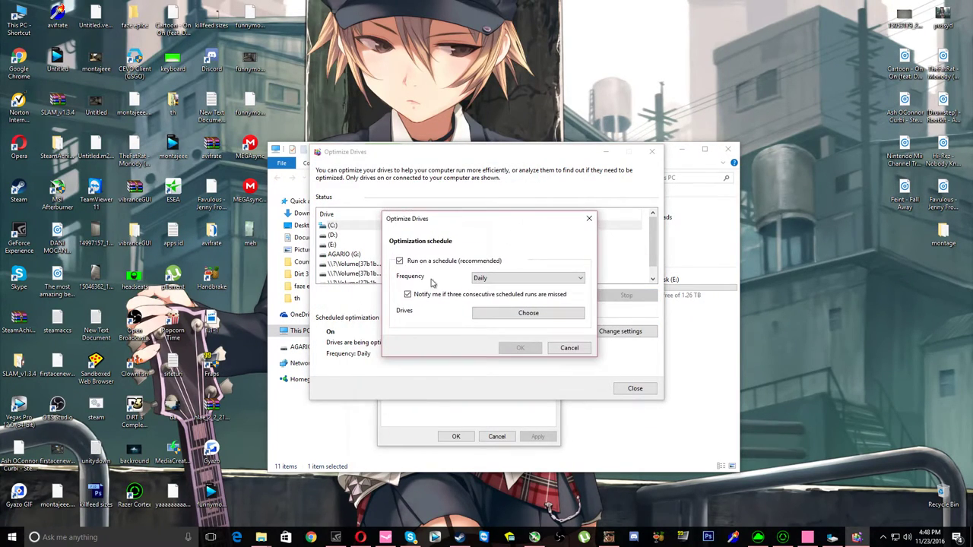
click(399, 262)
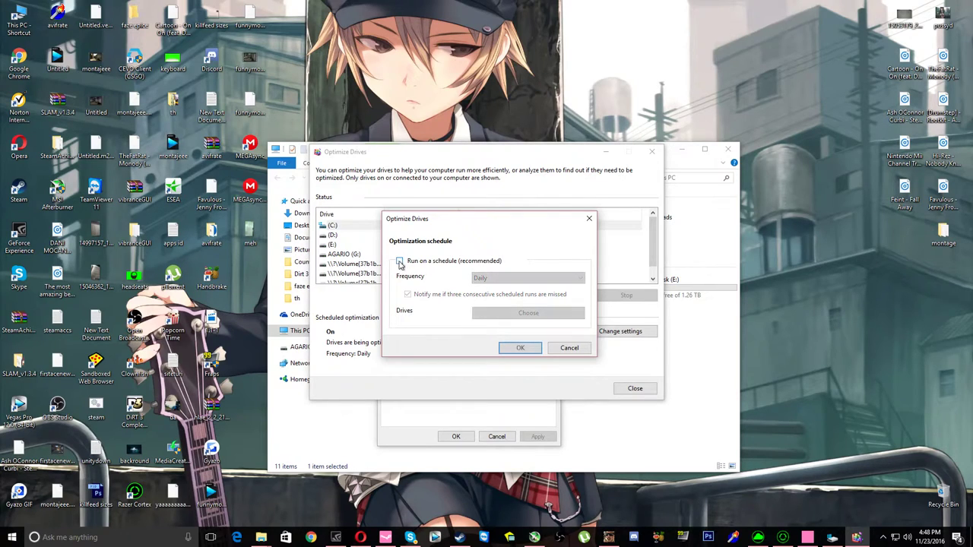
mouse_move(464, 221)
mouse_down()
mouse_move(475, 269)
mouse_move(468, 232)
mouse_up()
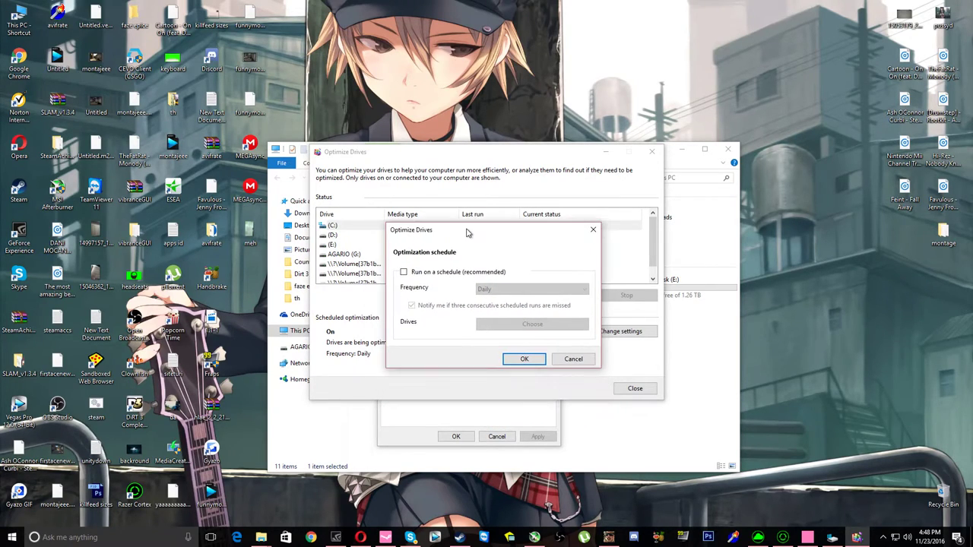
click(430, 272)
click(487, 290)
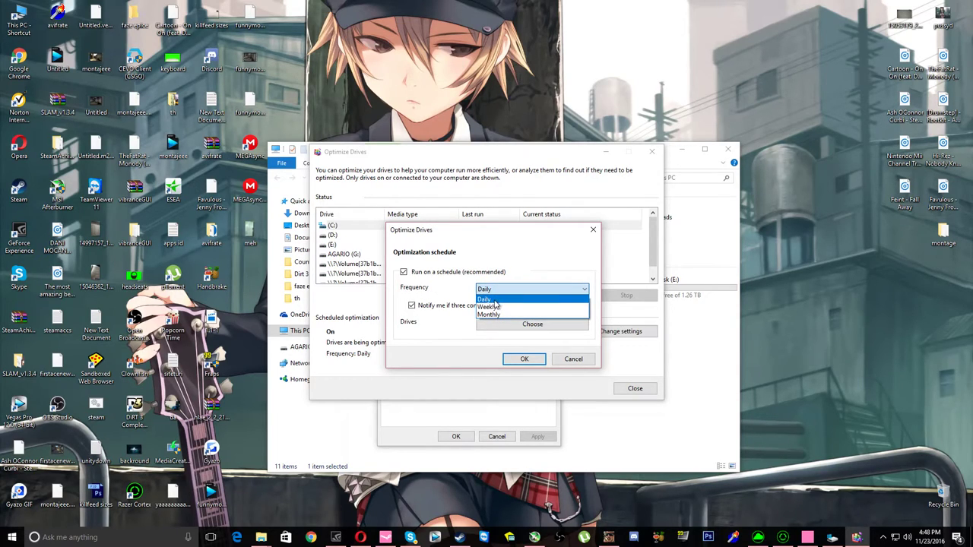
click(488, 301)
drag(492, 237, 506, 212)
click(521, 331)
Review the optimization schedule settings while selecting the D:, E: and C: drives, leaving without making changes
click(533, 238)
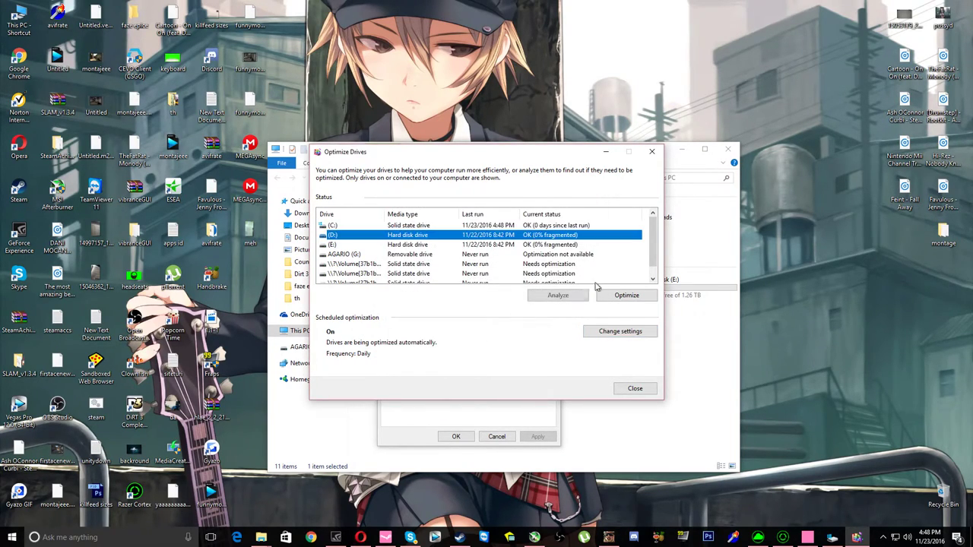
click(608, 332)
click(501, 298)
click(532, 244)
click(532, 235)
click(532, 225)
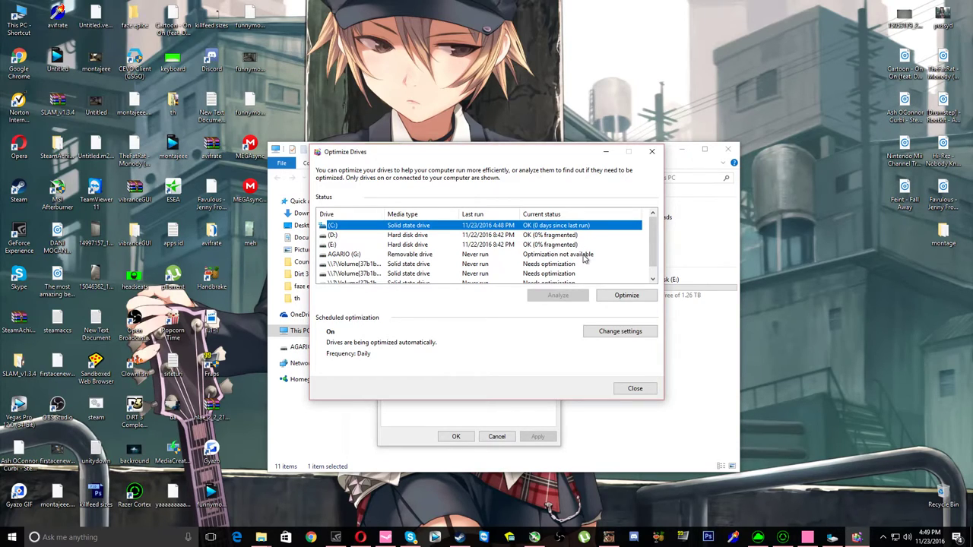
click(593, 333)
click(500, 297)
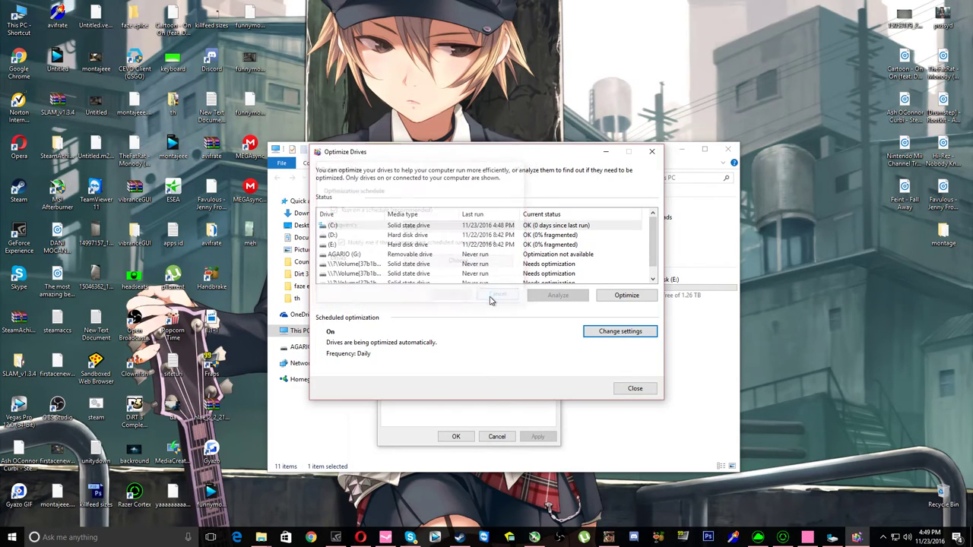
Close the drive optimizer, the Local Disk (C:) properties and the This PC window
click(635, 388)
click(456, 436)
click(728, 149)
drag(386, 166, 706, 456)
right_click(349, 142)
click(375, 174)
mouse_move(706, 456)
mouse_down()
mouse_move(349, 193)
mouse_move(362, 191)
mouse_move(697, 425)
mouse_move(730, 468)
mouse_move(688, 468)
mouse_up()
click(639, 130)
drag(646, 126, 287, 408)
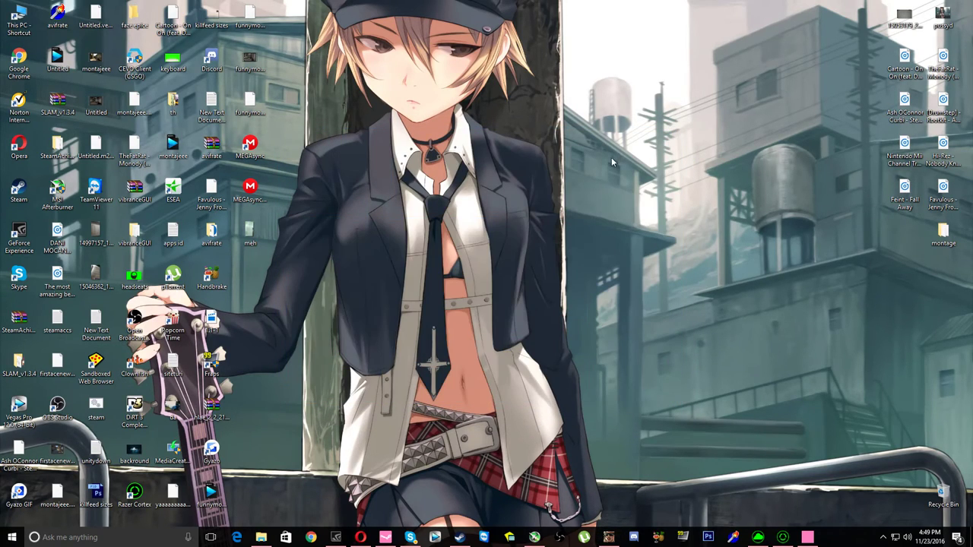
View the contents of the Downloads folder from This PC and close the window
double_click(19, 13)
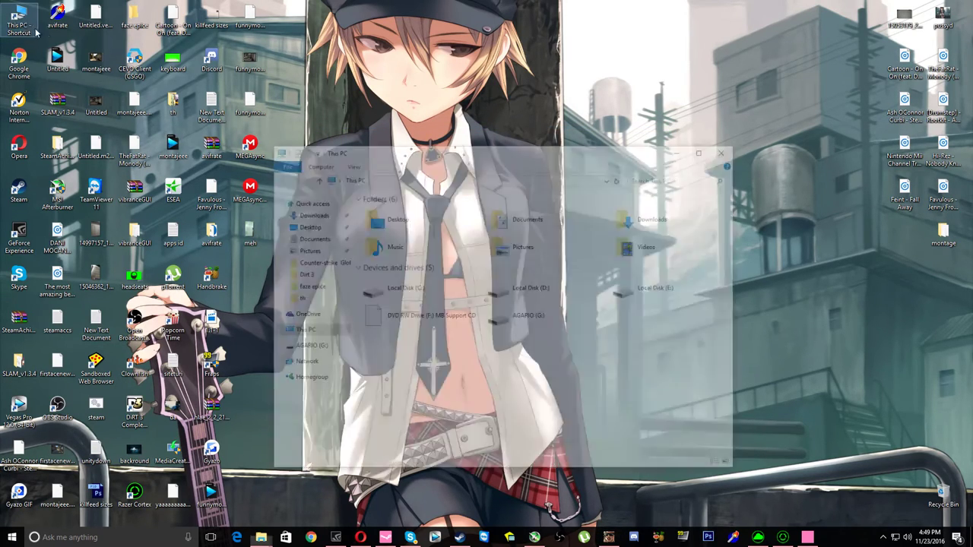
click(309, 213)
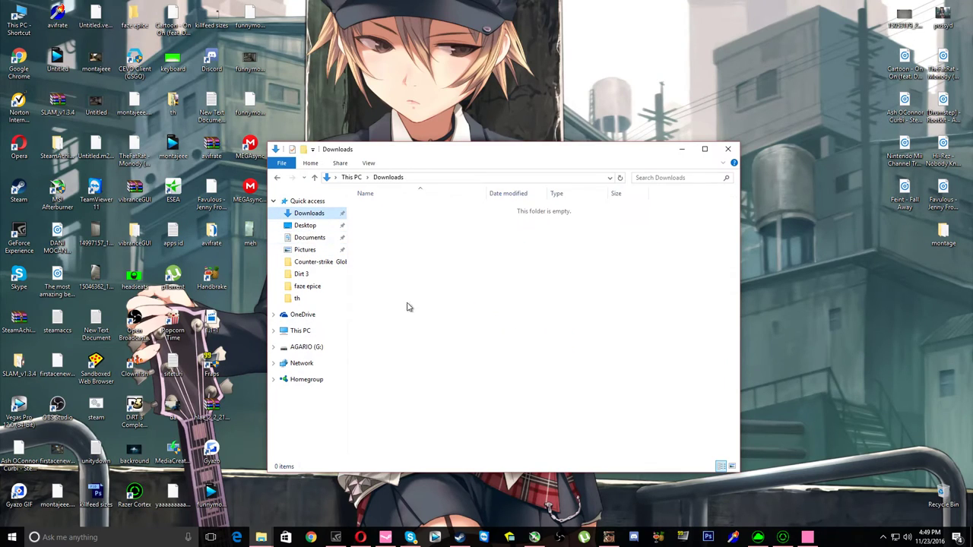
click(727, 149)
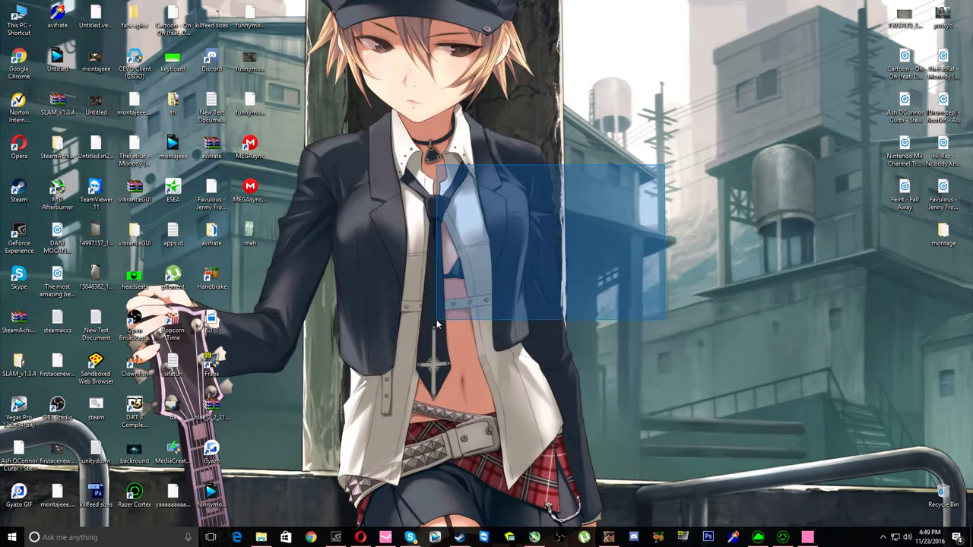
drag(429, 316, 445, 339)
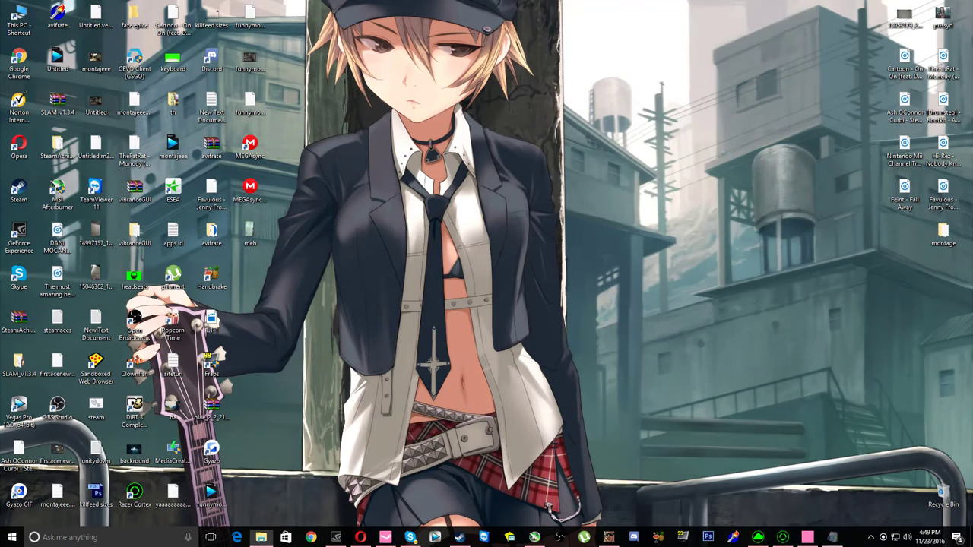
right_click(768, 168)
click(812, 196)
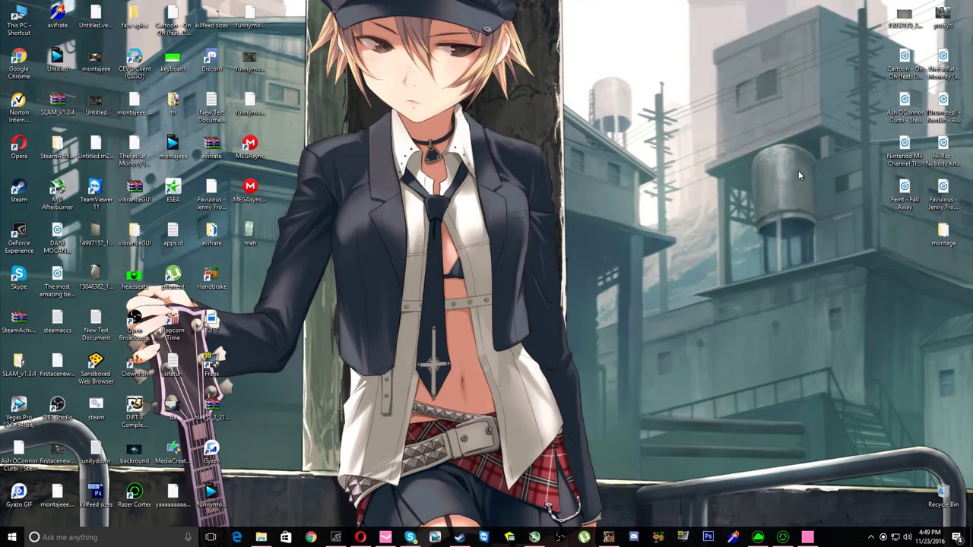
drag(663, 204, 460, 288)
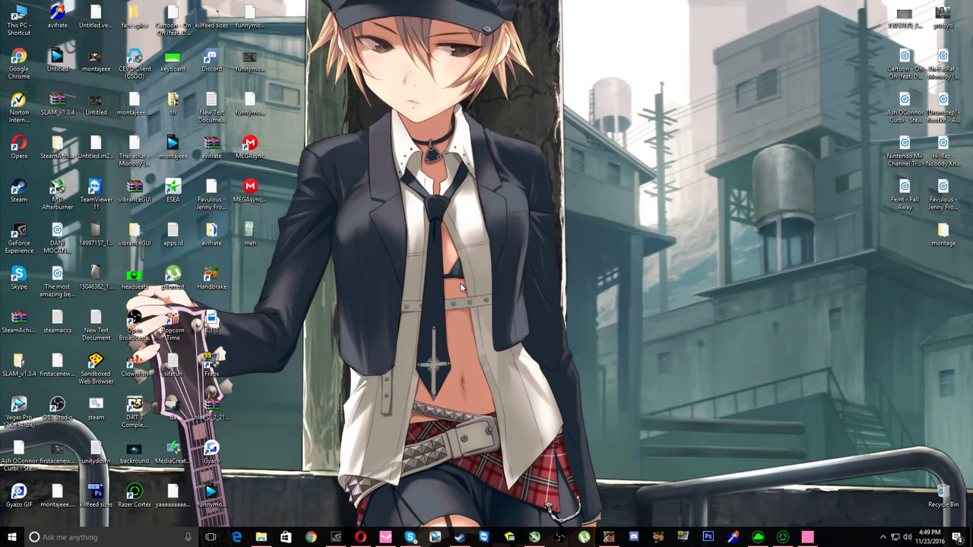